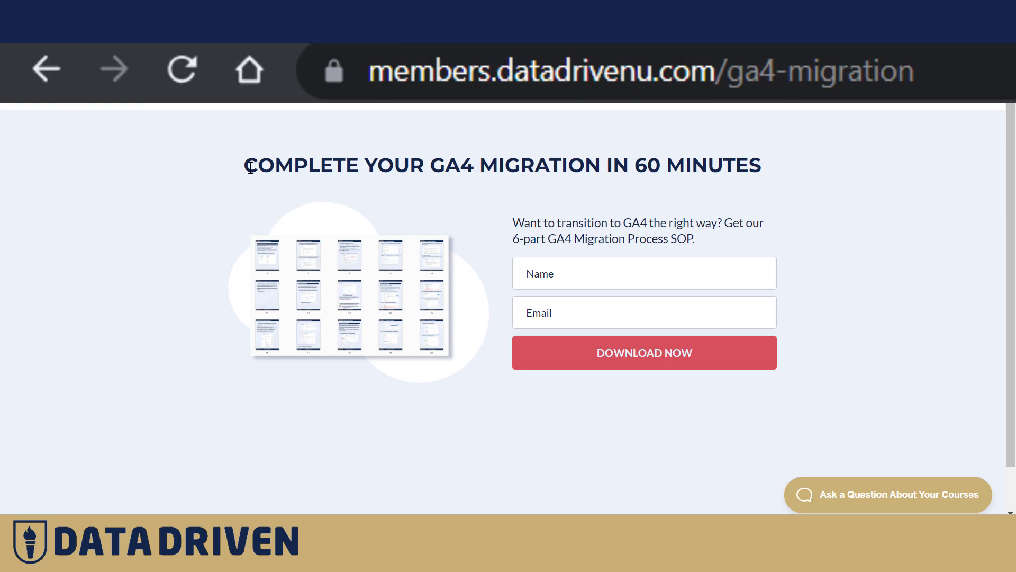
Highlight the 'COMPLETE YOUR GA4 MIGRATION' heading on the ga4-migration landing page.
{"action": "left_click_drag", "start_coordinate": [243, 166], "coordinate": [751, 197]}
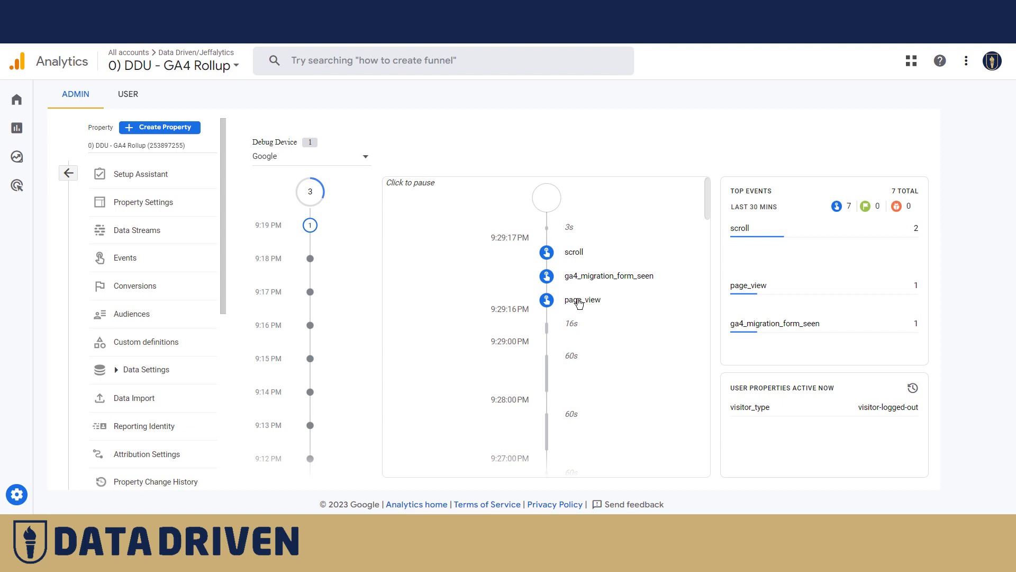
Check the page_view's page_location value, then open the ga4_migration_form_seen event in DebugView.
{"action": "left_click", "coordinate": [574, 300]}
{"action": "left_click", "coordinate": [540, 378]}
{"action": "left_click", "coordinate": [479, 280]}
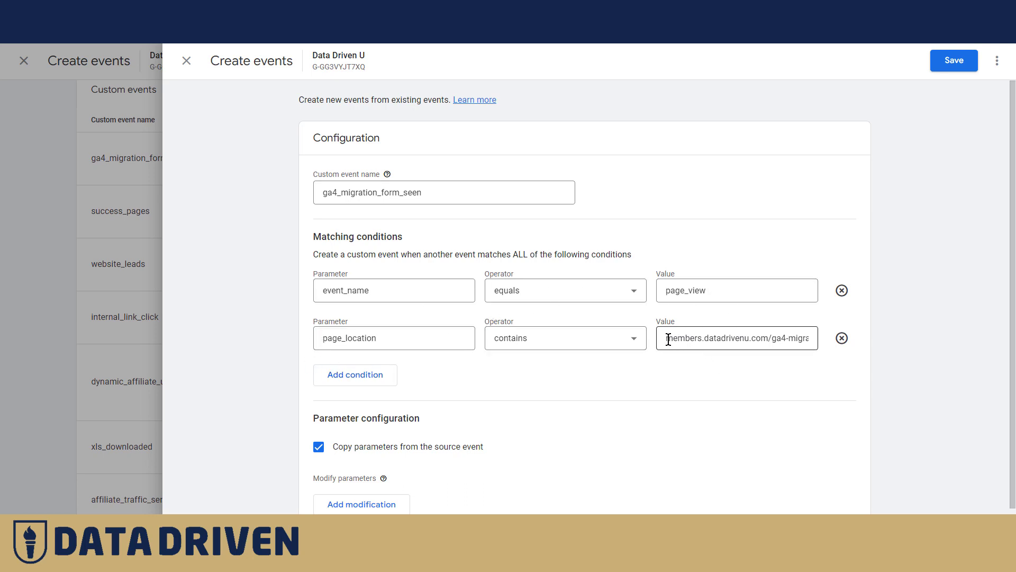
Add a parameter modification setting the event's value to 5.
{"action": "mouse_move", "coordinate": [669, 340]}
{"action": "left_mouse_down"}
{"action": "mouse_move", "coordinate": [783, 338]}
{"action": "mouse_move", "coordinate": [789, 357]}
{"action": "left_mouse_up"}
{"action": "left_click", "coordinate": [617, 370]}
{"action": "scroll", "coordinate": [617, 371], "scroll_direction": "down", "scroll_amount": 1}
{"action": "left_click", "coordinate": [370, 495]}
{"action": "scroll", "coordinate": [513, 423], "scroll_direction": "down", "scroll_amount": 2}
{"action": "left_click", "coordinate": [333, 457]}
{"action": "scroll", "coordinate": [442, 374], "scroll_direction": "down", "scroll_amount": 1}
{"action": "scroll", "coordinate": [442, 375], "scroll_direction": "down", "scroll_amount": 2}
{"action": "scroll", "coordinate": [443, 375], "scroll_direction": "down", "scroll_amount": 1}
{"action": "scroll", "coordinate": [443, 375], "scroll_direction": "down", "scroll_amount": 2}
{"action": "scroll", "coordinate": [444, 375], "scroll_direction": "down", "scroll_amount": 1}
{"action": "scroll", "coordinate": [444, 371], "scroll_direction": "down", "scroll_amount": 5}
{"action": "scroll", "coordinate": [443, 369], "scroll_direction": "down", "scroll_amount": 1}
{"action": "left_click", "coordinate": [356, 401]}
{"action": "left_click", "coordinate": [661, 456]}
{"action": "type", "text": "5"}
Add a currency = USD modification and save the ga4_migration_form_seen event.
{"action": "left_click", "coordinate": [370, 494]}
{"action": "type", "text": "currency"}
{"action": "left_click", "coordinate": [600, 501]}
{"action": "type", "text": "USD"}
{"action": "left_click", "coordinate": [953, 60]}
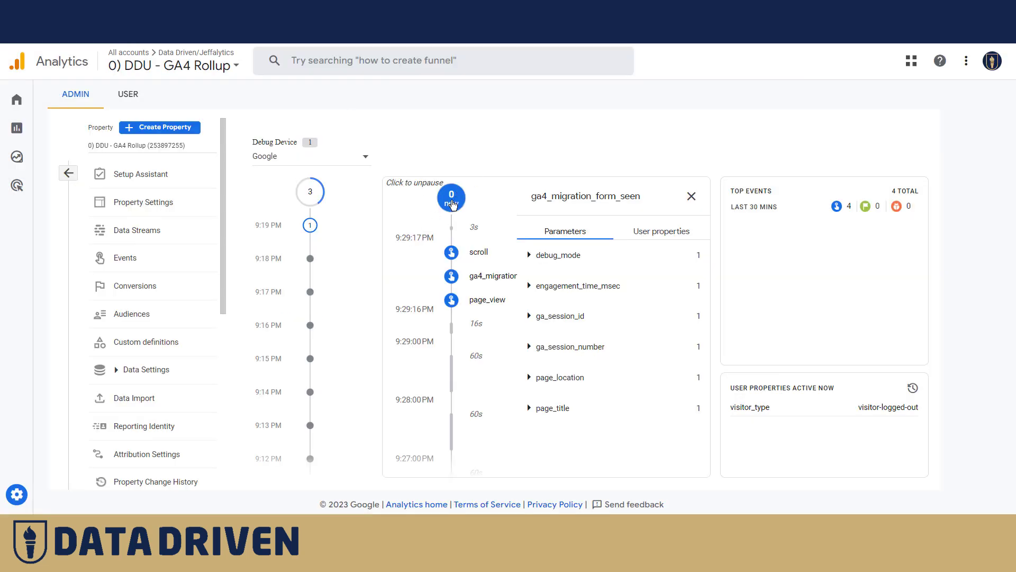
Resume the DebugView stream to show the reloaded page's new events.
{"action": "left_click", "coordinate": [451, 204]}
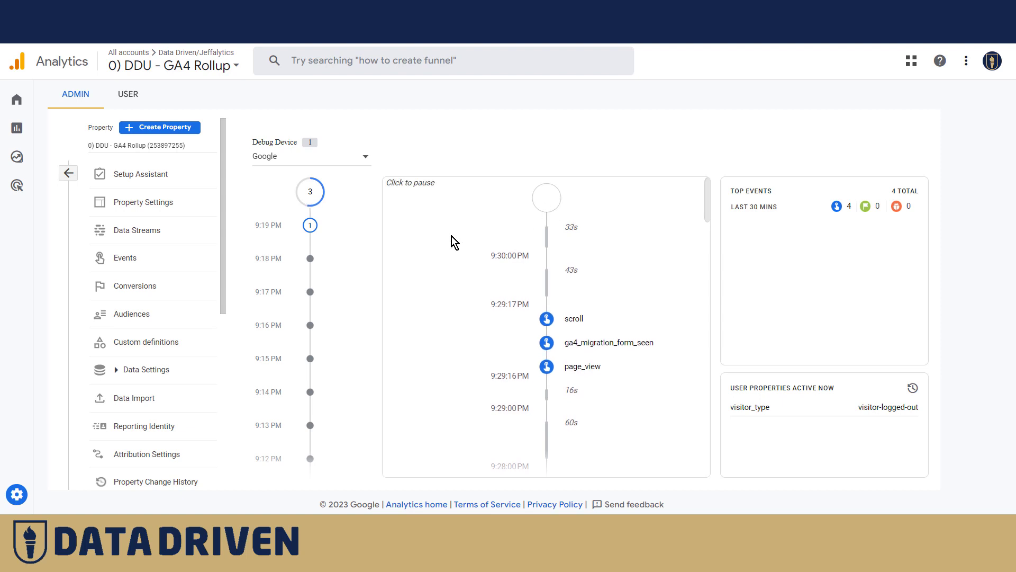
Verify the new ga4_migration_form_seen event shows currency USD and value 5.
{"action": "left_click", "coordinate": [582, 279]}
{"action": "left_click", "coordinate": [529, 257]}
{"action": "scroll", "coordinate": [578, 351], "scroll_direction": "down", "scroll_amount": 1}
{"action": "left_click", "coordinate": [530, 461]}
{"action": "mouse_move", "coordinate": [633, 221]}
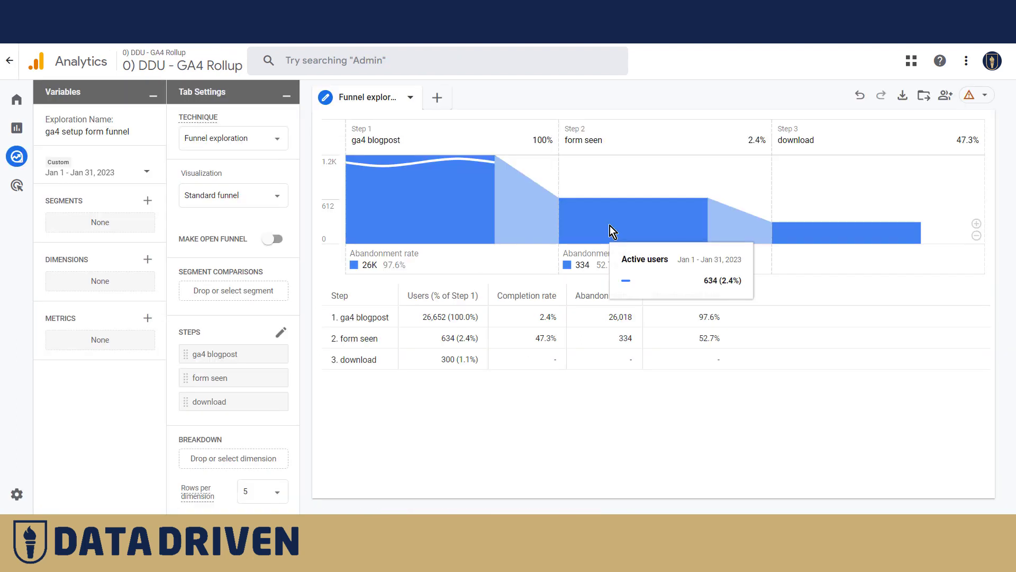
Create a segment from users abandoning the funnel at the form seen step.
{"action": "left_click", "coordinate": [370, 340]}
{"action": "left_click", "coordinate": [443, 373]}
Build an audience with trigger event ga4_form_abandoned from the segment and publish it.
{"action": "left_click", "coordinate": [850, 121]}
{"action": "left_click", "coordinate": [859, 243]}
{"action": "type", "text": "ga4_form_abandoned"}
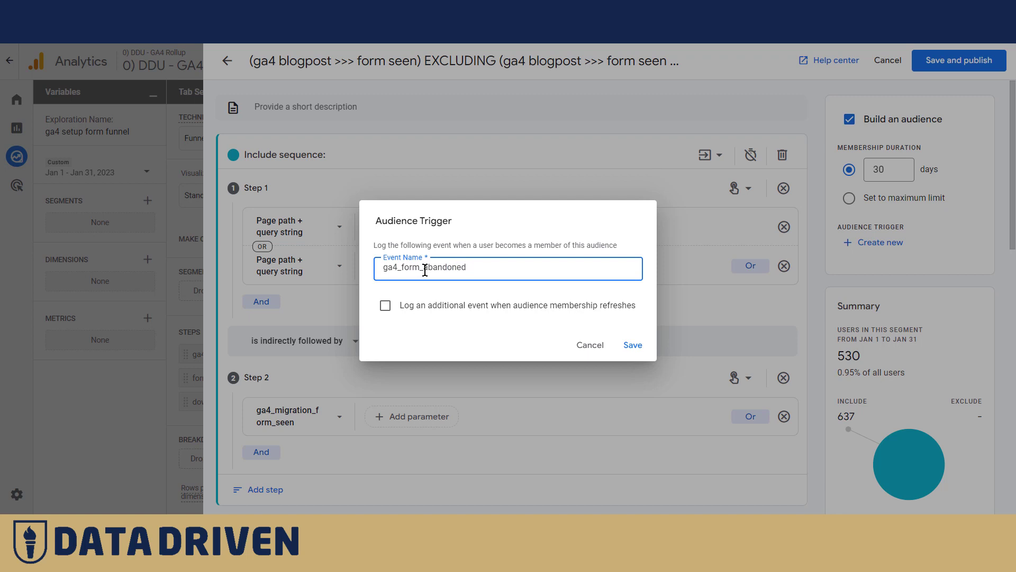
{"action": "left_click", "coordinate": [634, 347]}
{"action": "left_click", "coordinate": [953, 61]}
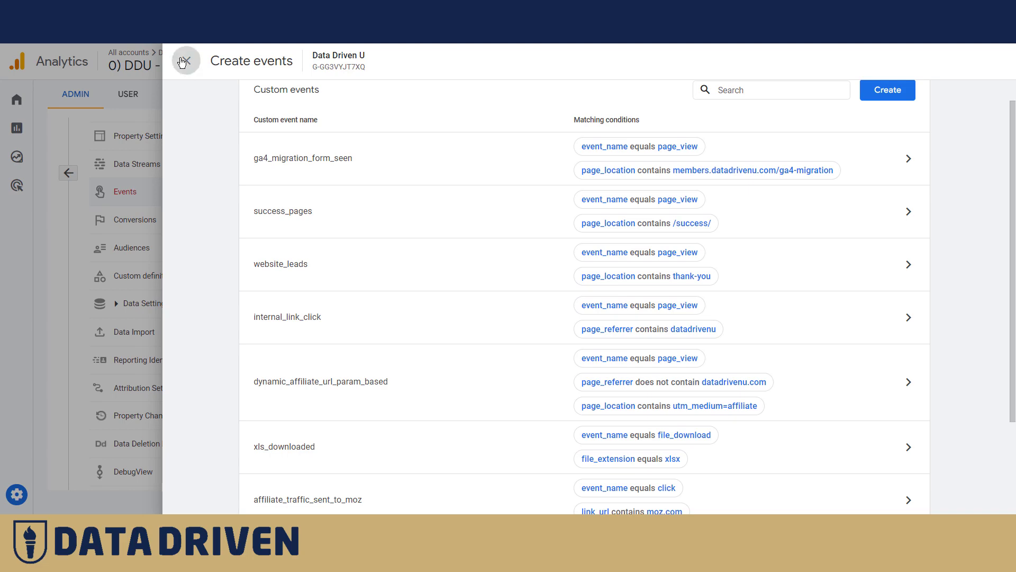
Return to the Existing events table listing ga4_migration_form_seen.
{"action": "left_click", "coordinate": [187, 60]}
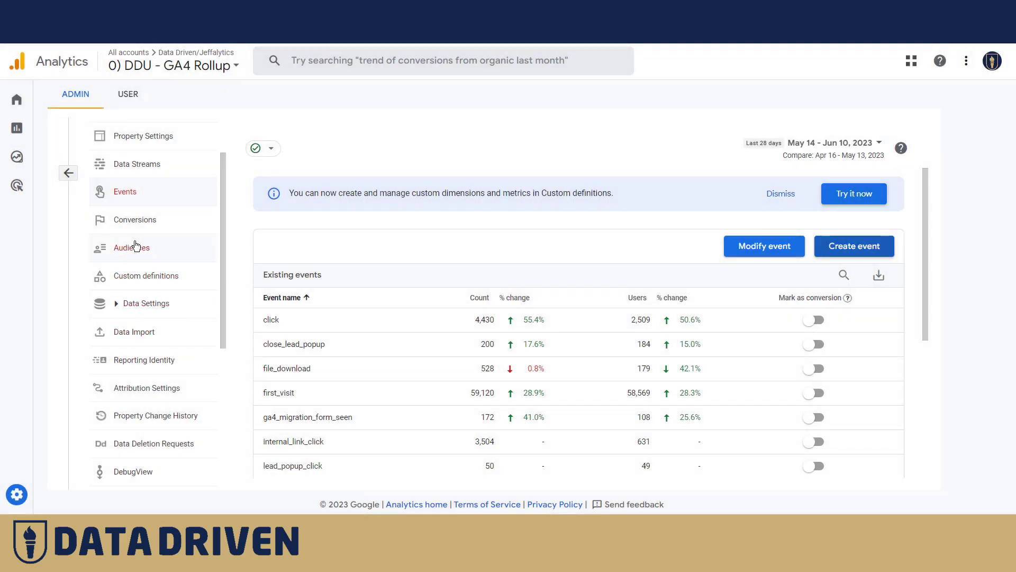
{"action": "scroll", "coordinate": [502, 270], "scroll_direction": "down", "scroll_amount": 1}
{"action": "scroll", "coordinate": [535, 298], "scroll_direction": "up", "scroll_amount": 1}
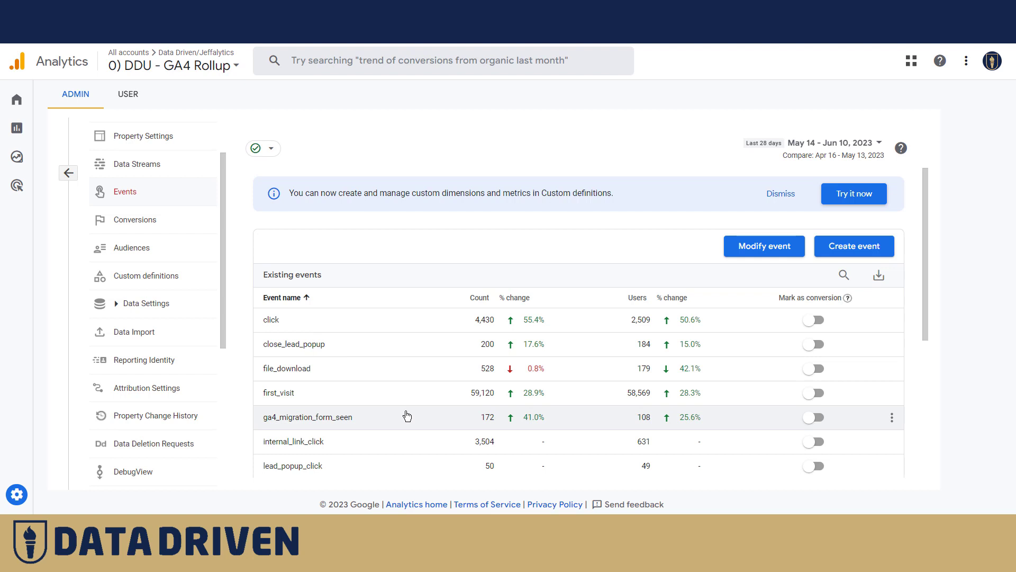
Change success_pages to match page locations containing /success/.
{"action": "left_click", "coordinate": [856, 245]}
{"action": "left_click", "coordinate": [296, 249]}
{"action": "left_click", "coordinate": [702, 340]}
{"action": "type", "text": "/success/"}
{"action": "left_click", "coordinate": [700, 383]}
{"action": "left_click", "coordinate": [186, 61]}
Open website_leads and inspect its page_location contains thank-you condition.
{"action": "left_click", "coordinate": [313, 291]}
{"action": "left_click_drag", "start_coordinate": [669, 339], "coordinate": [693, 340]}
{"action": "left_click", "coordinate": [693, 382]}
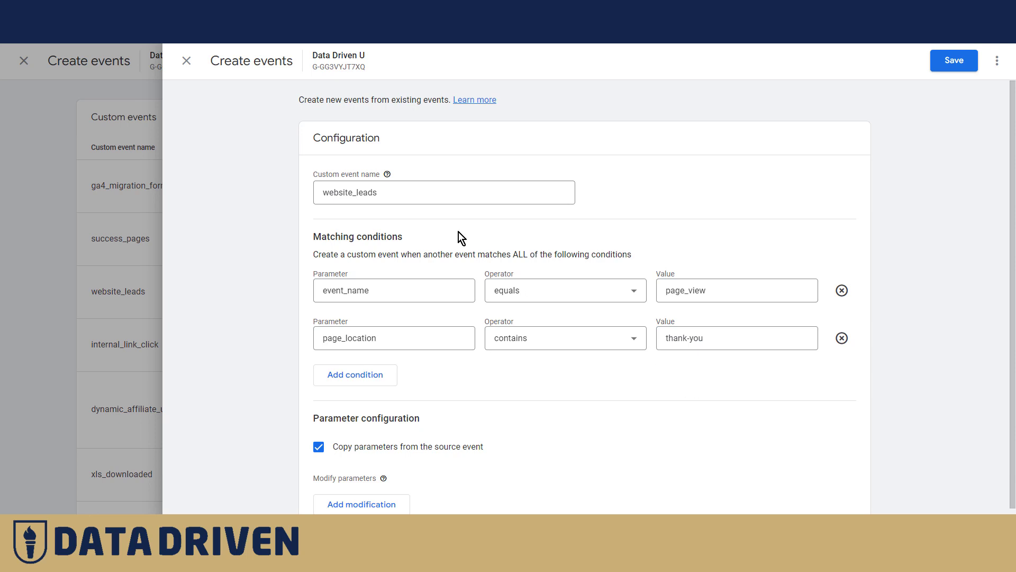
Close the website_leads editor to get back to the Custom events list.
{"action": "scroll", "coordinate": [370, 374], "scroll_direction": "down", "scroll_amount": 1}
{"action": "left_click", "coordinate": [183, 60]}
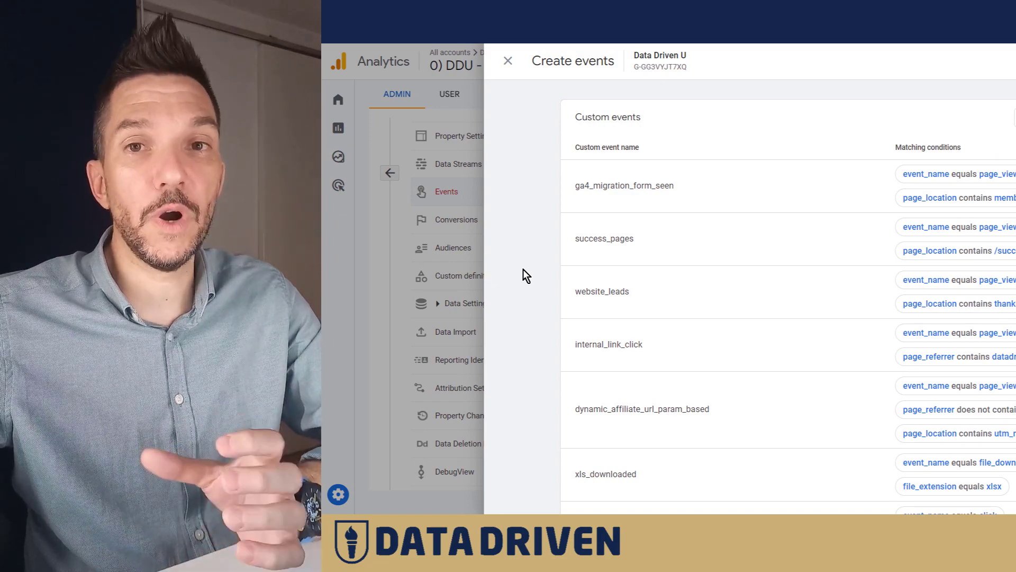
Review the Data Driven U web stream details and its enhanced measurement events.
{"action": "left_click", "coordinate": [508, 61]}
{"action": "left_click", "coordinate": [476, 165]}
{"action": "left_click", "coordinate": [842, 210]}
{"action": "left_click", "coordinate": [871, 366]}
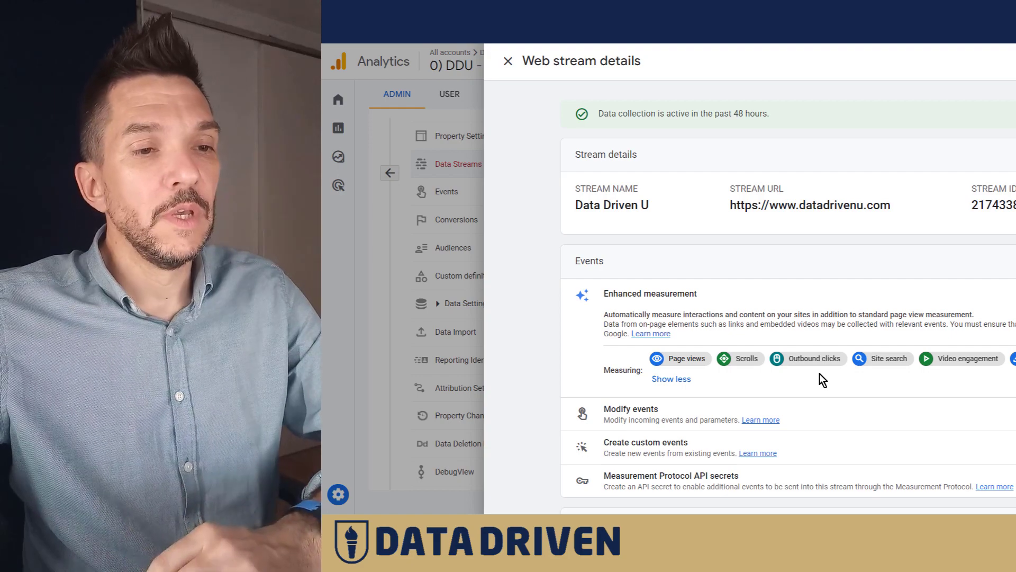
{"action": "left_click", "coordinate": [506, 63]}
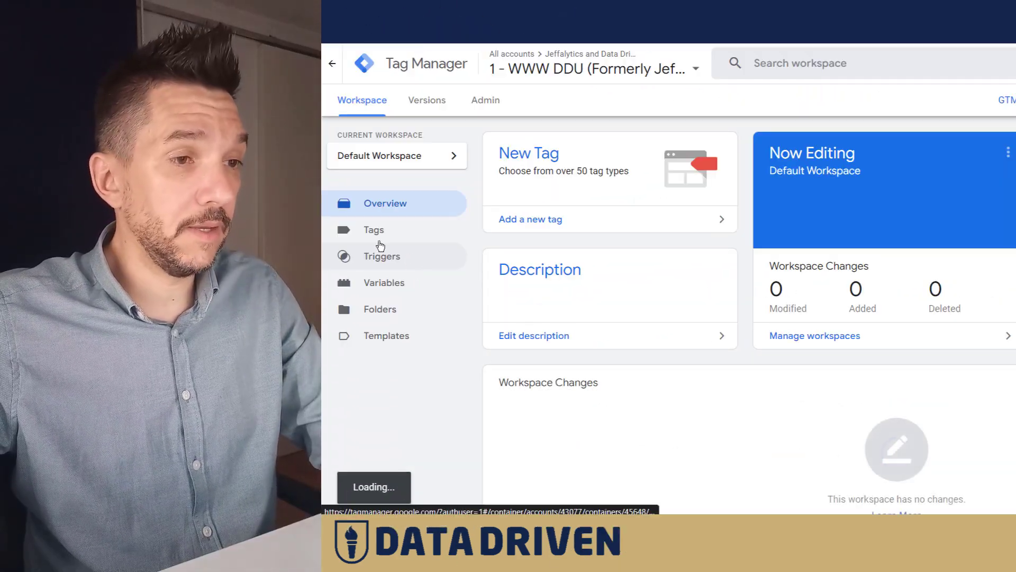
Find and open the 'GA4 Event click' tag in the Tag Manager tags list.
{"action": "left_click", "coordinate": [374, 230]}
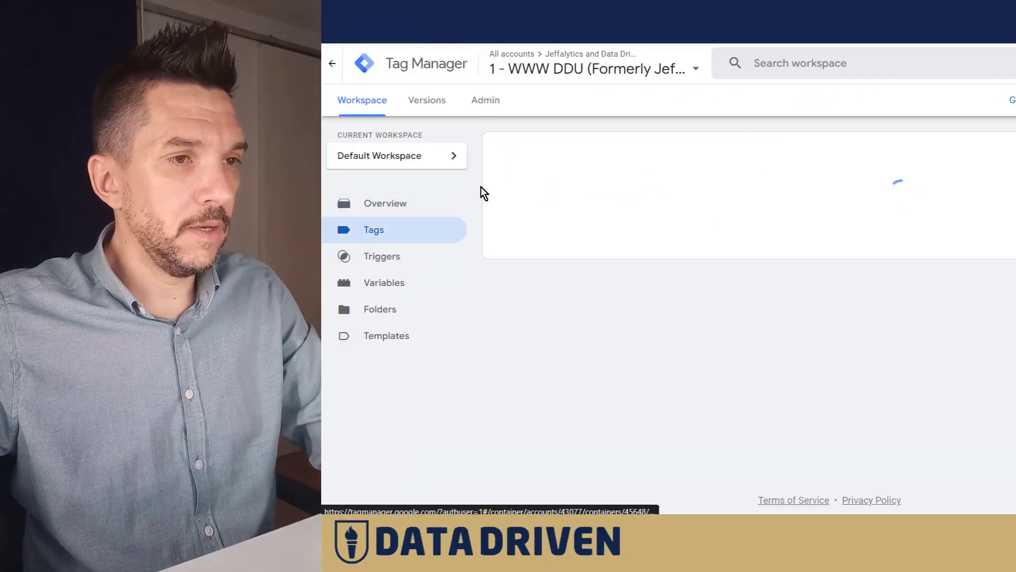
{"action": "scroll", "coordinate": [481, 179], "scroll_direction": "down", "scroll_amount": 1}
{"action": "scroll", "coordinate": [481, 179], "scroll_direction": "down", "scroll_amount": 2}
{"action": "scroll", "coordinate": [481, 179], "scroll_direction": "down", "scroll_amount": 2}
{"action": "scroll", "coordinate": [480, 179], "scroll_direction": "down", "scroll_amount": 2}
{"action": "scroll", "coordinate": [481, 179], "scroll_direction": "down", "scroll_amount": 5}
{"action": "scroll", "coordinate": [480, 178], "scroll_direction": "down", "scroll_amount": 6}
{"action": "scroll", "coordinate": [480, 179], "scroll_direction": "down", "scroll_amount": 4}
{"action": "left_click", "coordinate": [552, 150]}
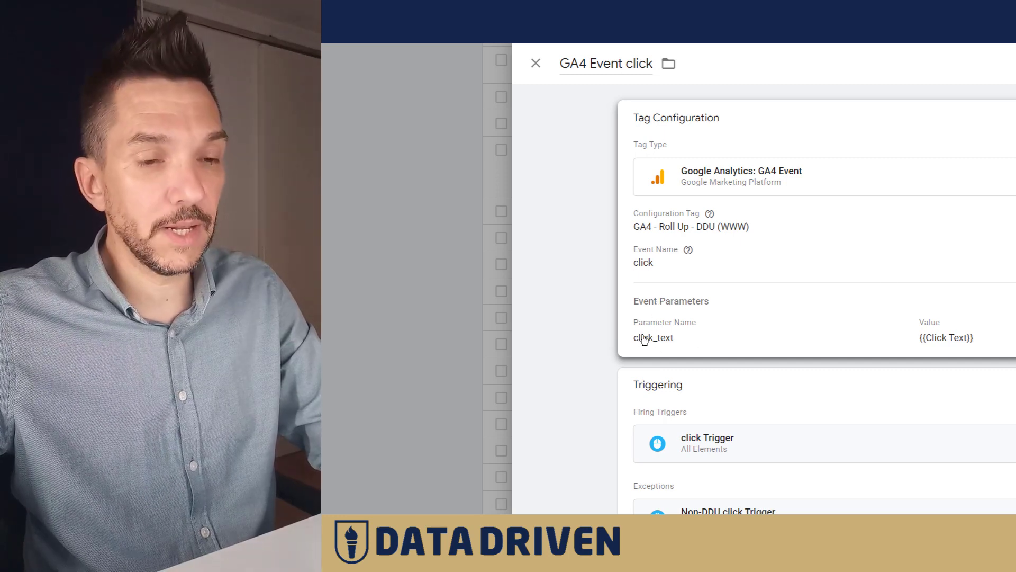
Inspect the click Trigger's settings, then open the Non-DDU click Trigger exception.
{"action": "left_click", "coordinate": [730, 443]}
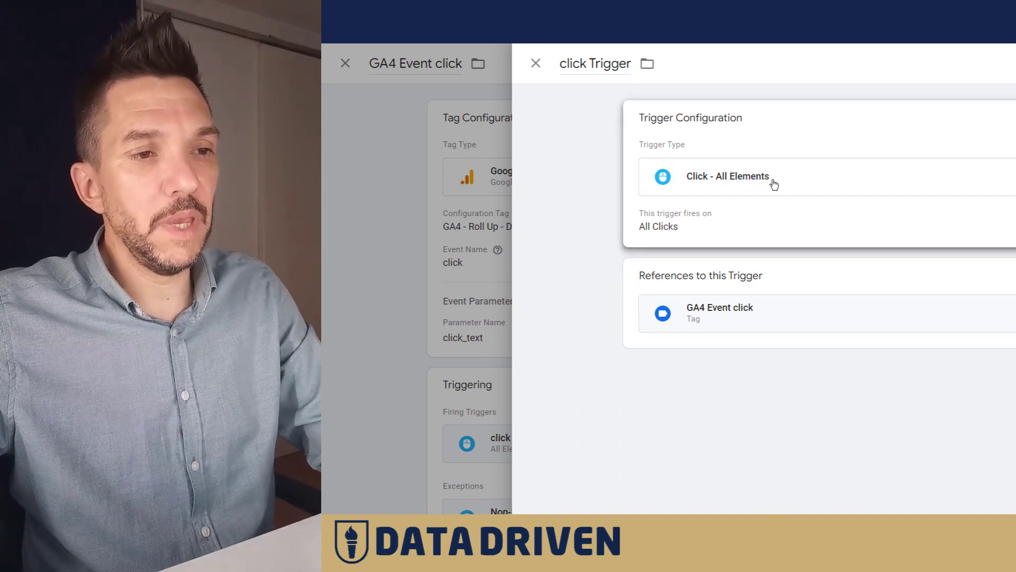
{"action": "left_click", "coordinate": [771, 184]}
{"action": "left_click", "coordinate": [536, 63]}
{"action": "scroll", "coordinate": [792, 306], "scroll_direction": "down", "scroll_amount": 2}
{"action": "left_click", "coordinate": [762, 469]}
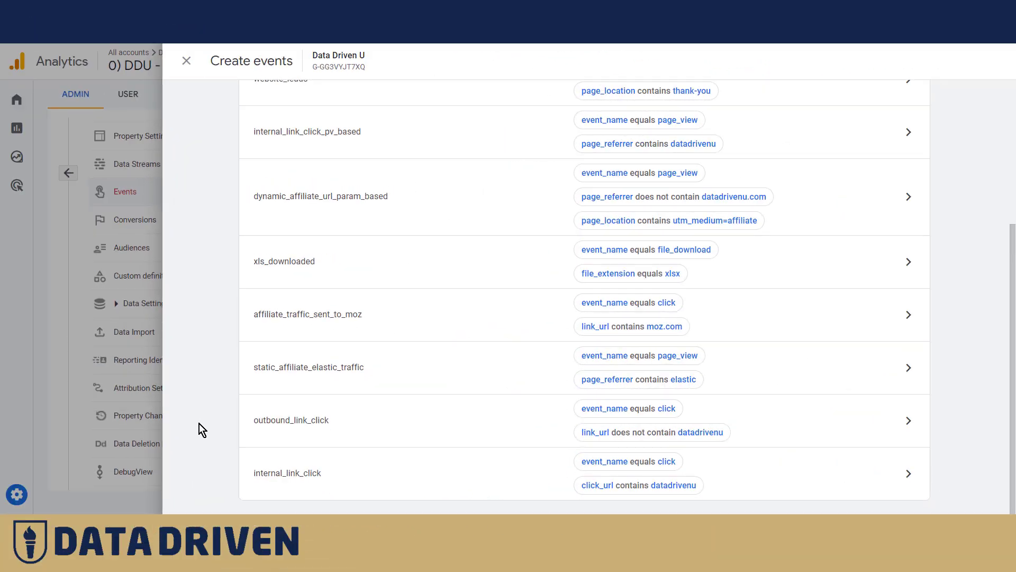
Inspect internal_link_click's condition, event_name equals click, then close it unchanged.
{"action": "left_click", "coordinate": [320, 476]}
{"action": "left_click_drag", "start_coordinate": [335, 290], "coordinate": [365, 290]}
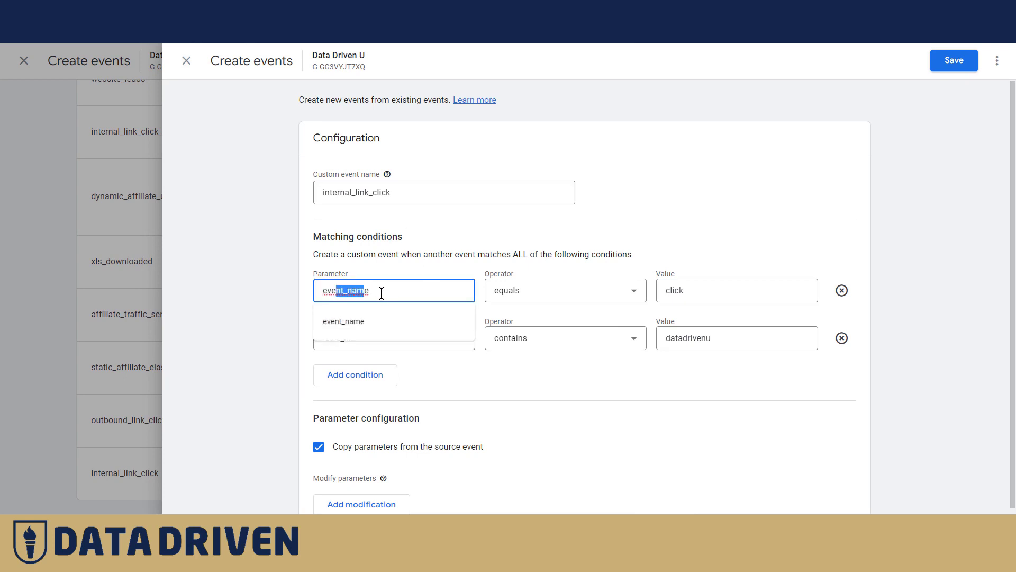
{"action": "left_click", "coordinate": [672, 290]}
{"action": "left_click", "coordinate": [186, 60]}
{"action": "scroll", "coordinate": [214, 214], "scroll_direction": "up", "scroll_amount": 2}
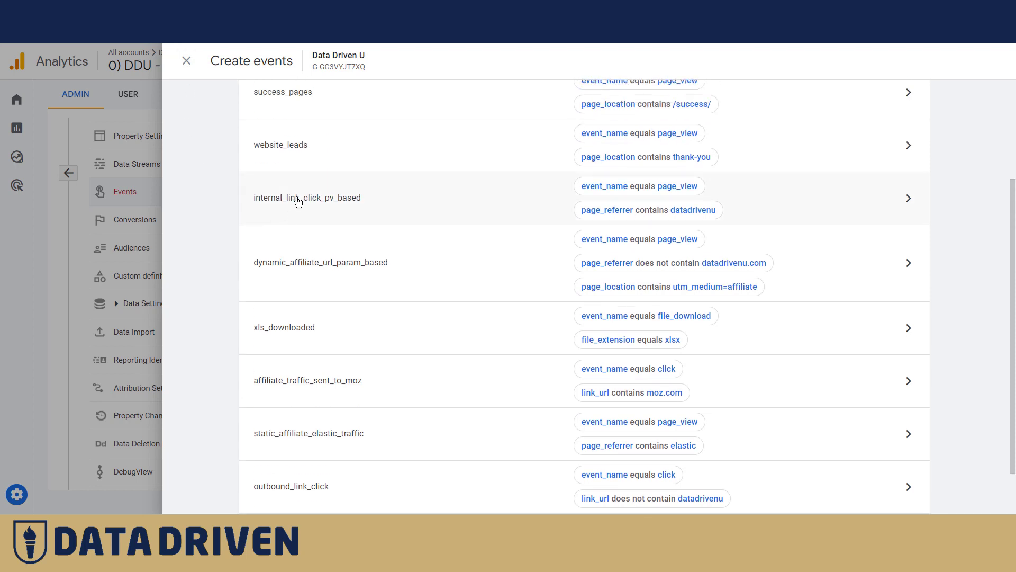
Walk through internal_link_click_pv_based's page_view and page_referrer-contains-datadrivenu conditions.
{"action": "left_click", "coordinate": [298, 201]}
{"action": "left_click_drag", "start_coordinate": [330, 294], "coordinate": [360, 294]}
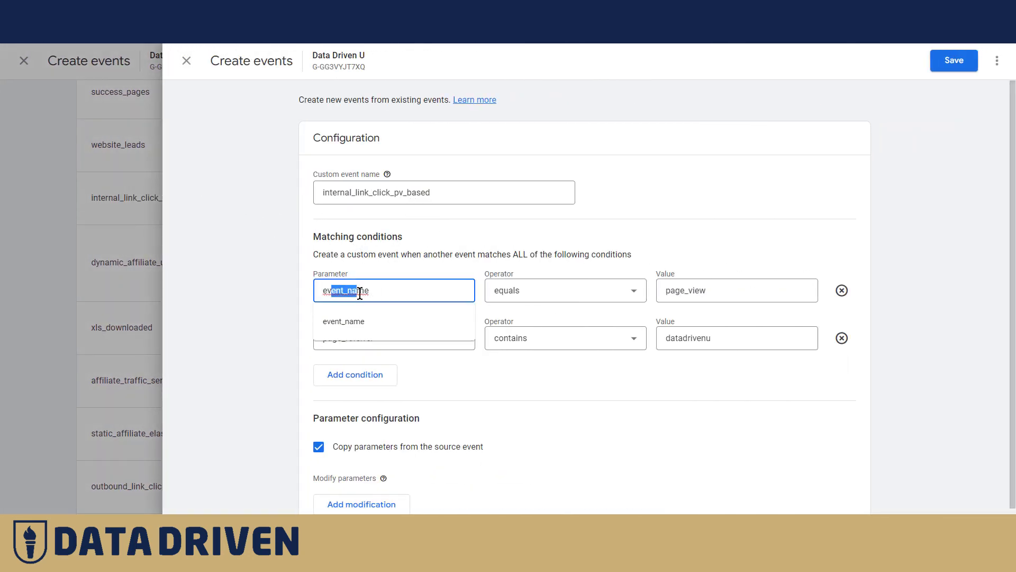
{"action": "left_click", "coordinate": [499, 373]}
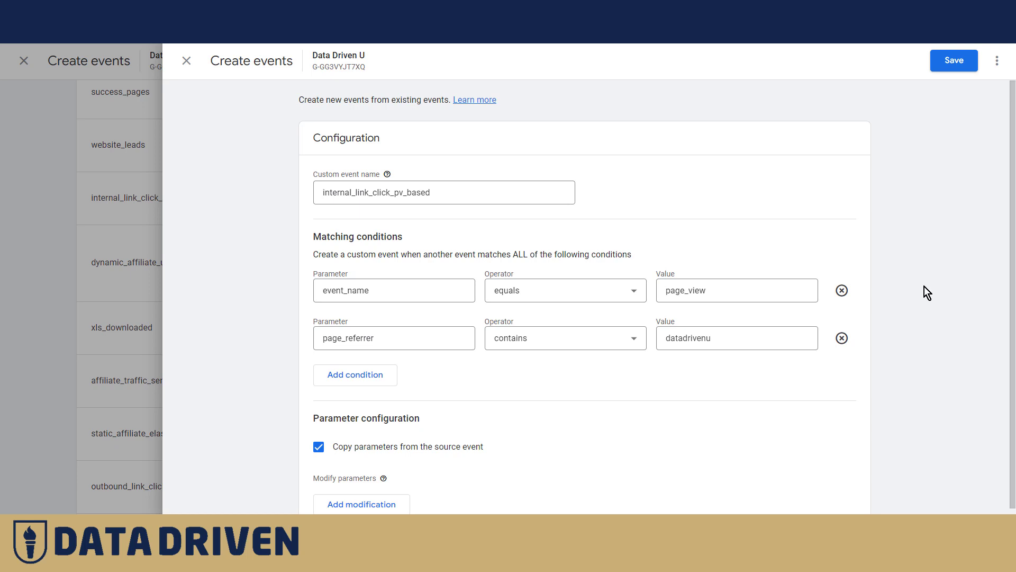
{"action": "left_click_drag", "start_coordinate": [328, 339], "coordinate": [352, 340]}
{"action": "left_click", "coordinate": [369, 338]}
{"action": "left_click_drag", "start_coordinate": [372, 338], "coordinate": [339, 339]}
{"action": "left_click", "coordinate": [681, 342]}
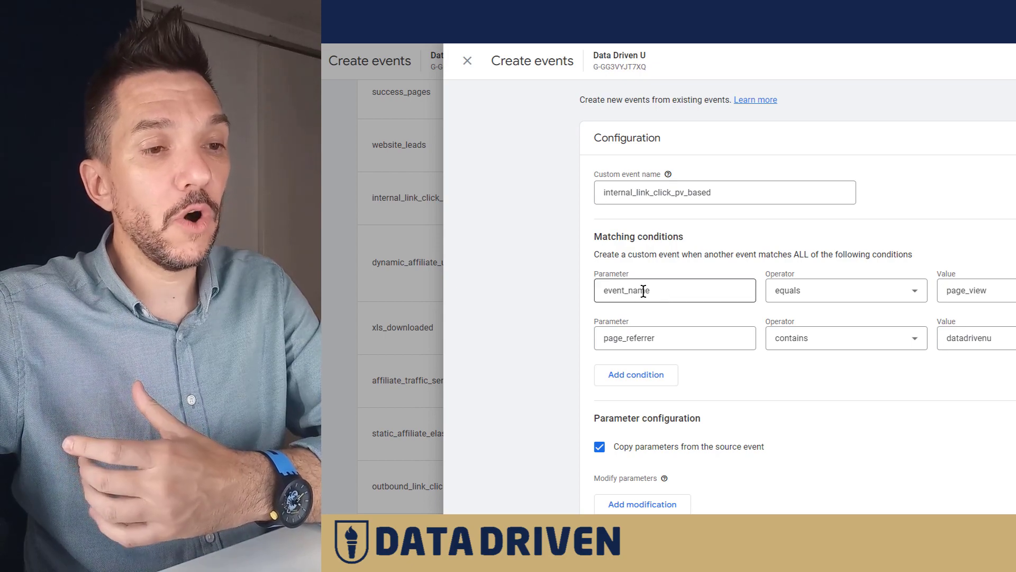
{"action": "left_click_drag", "start_coordinate": [643, 291], "coordinate": [607, 291]}
{"action": "left_click", "coordinate": [642, 290]}
{"action": "left_click", "coordinate": [868, 373]}
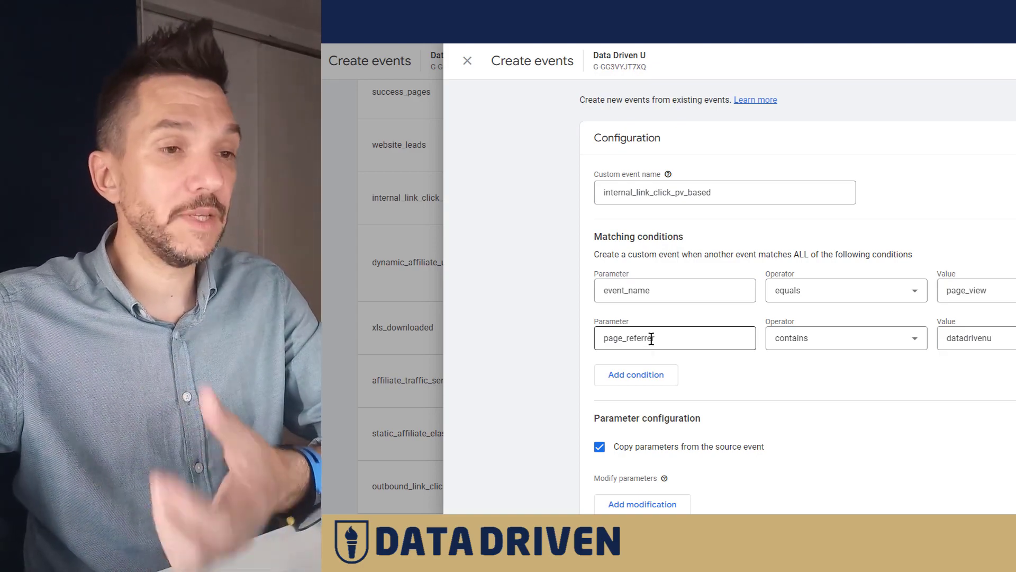
{"action": "left_click_drag", "start_coordinate": [607, 194], "coordinate": [709, 192]}
{"action": "left_click", "coordinate": [703, 194]}
Close the event editor and custom events list, returning to Data Streams.
{"action": "left_click", "coordinate": [468, 60]}
{"action": "left_click", "coordinate": [399, 61]}
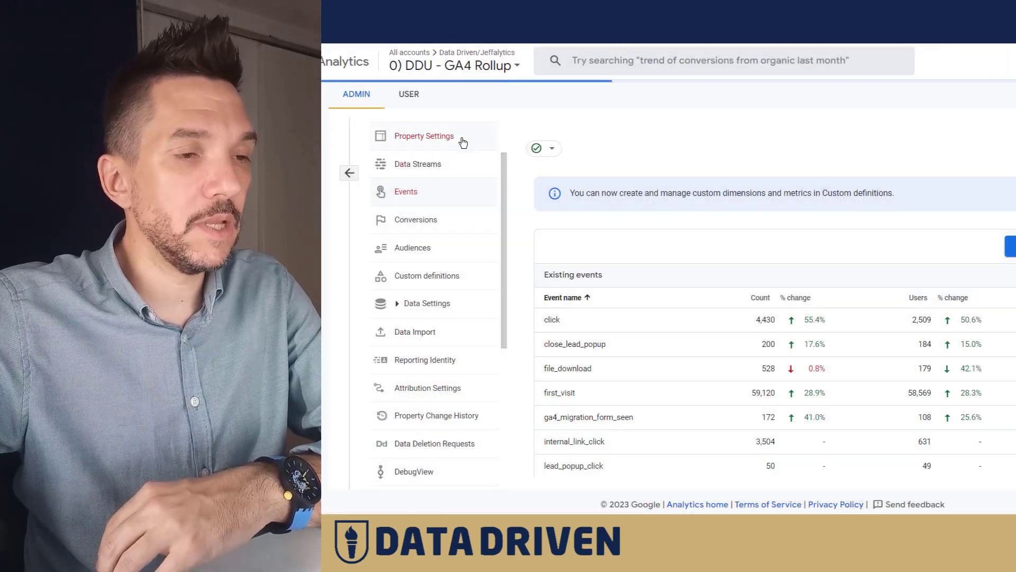
{"action": "left_click", "coordinate": [416, 164]}
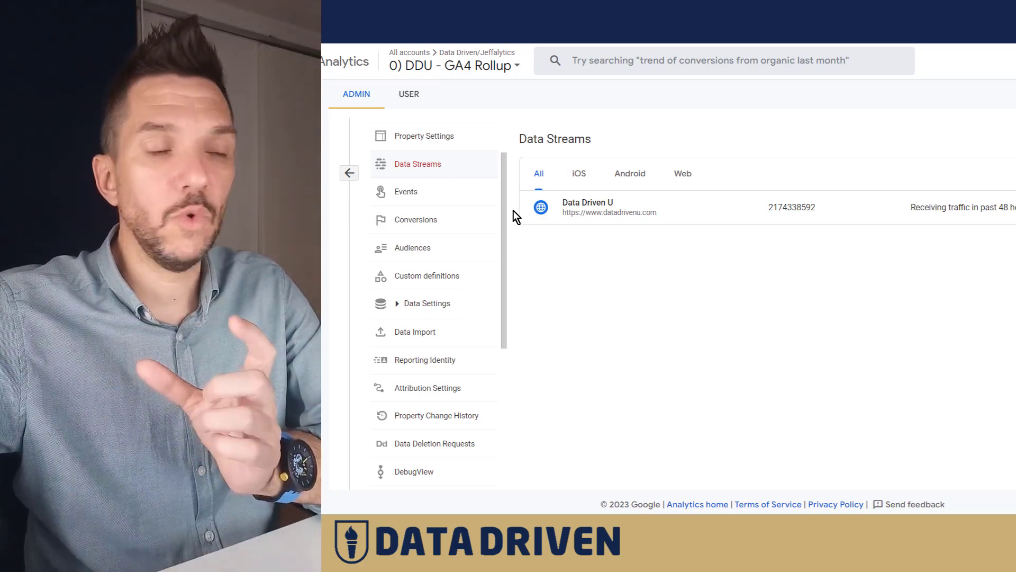